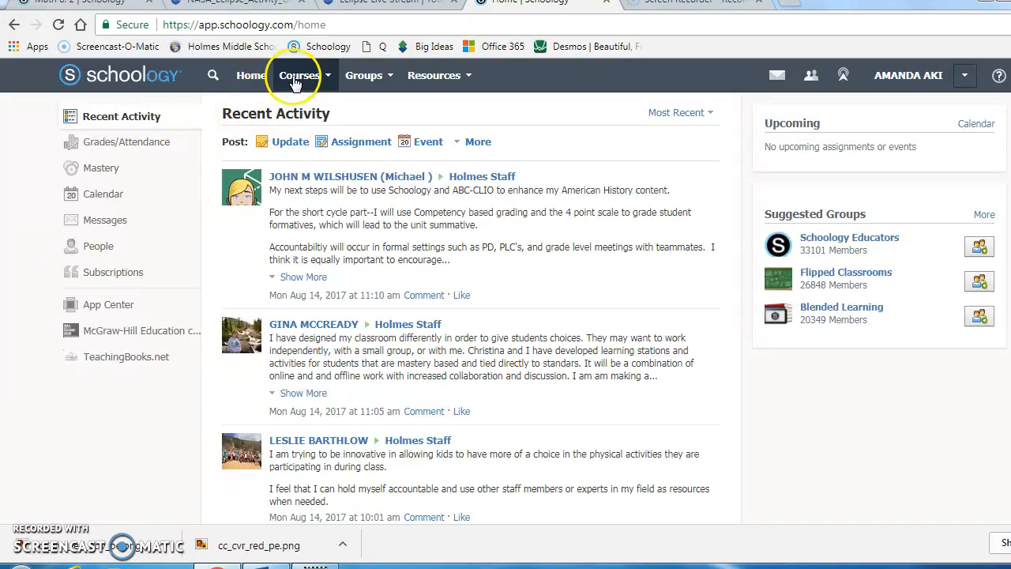
- Open the grade setup of the Demo Class: Section 1 course
{"action": "left_click", "coordinate": [295, 77]}
{"action": "left_click_drag", "start_coordinate": [585, 154], "coordinate": [584, 210]}
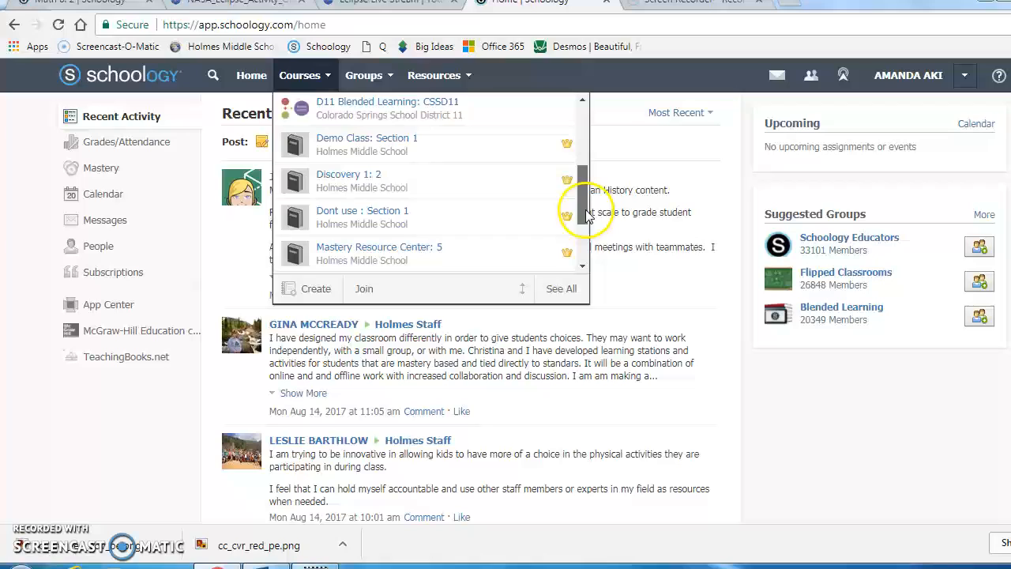
{"action": "left_click", "coordinate": [400, 140]}
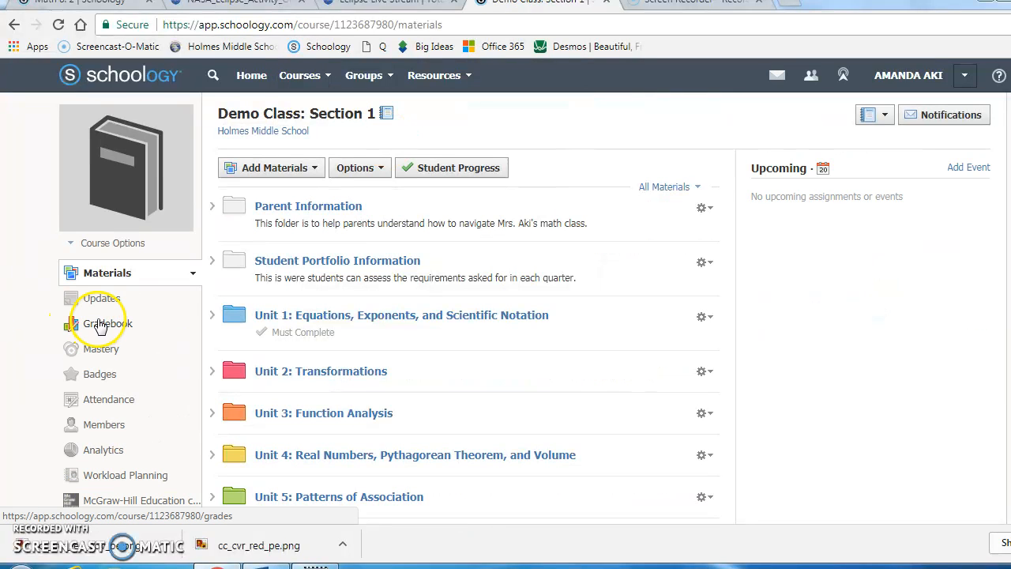
{"action": "left_click", "coordinate": [100, 324]}
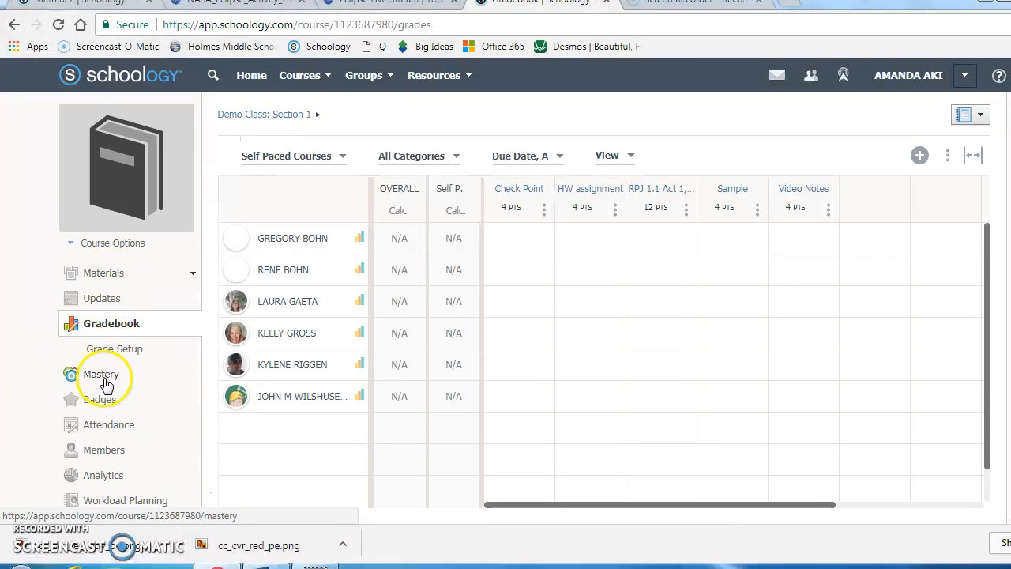
{"action": "left_click", "coordinate": [118, 350]}
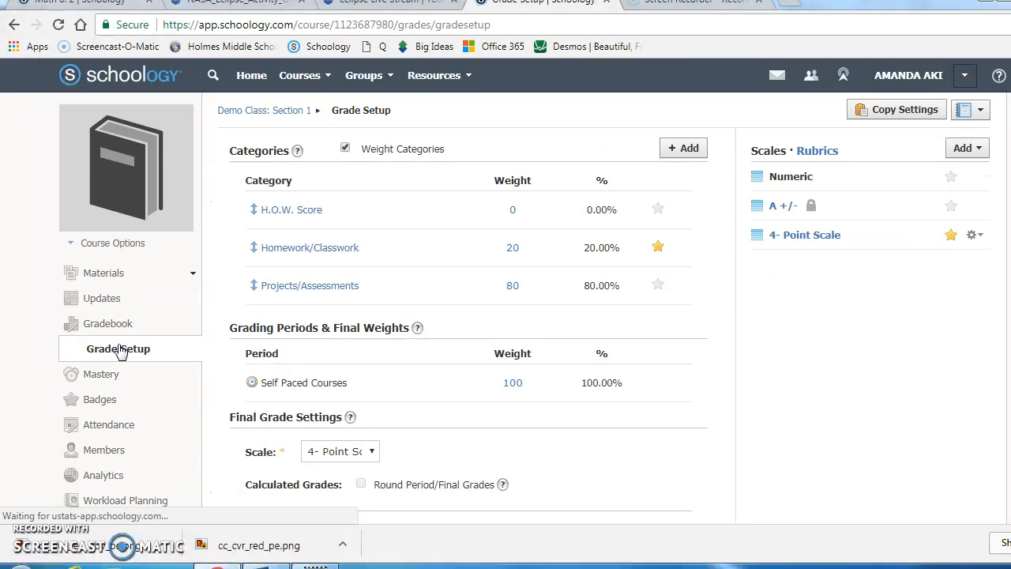
- Open the 4-Point Scale for editing and review its point values and expectation descriptions
{"action": "left_click", "coordinate": [970, 241]}
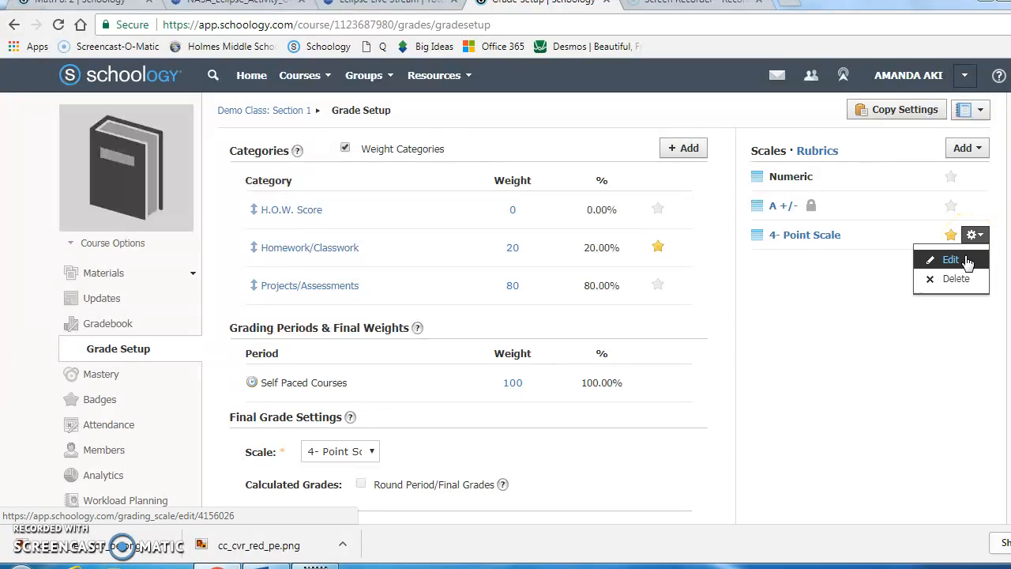
{"action": "left_click", "coordinate": [966, 260]}
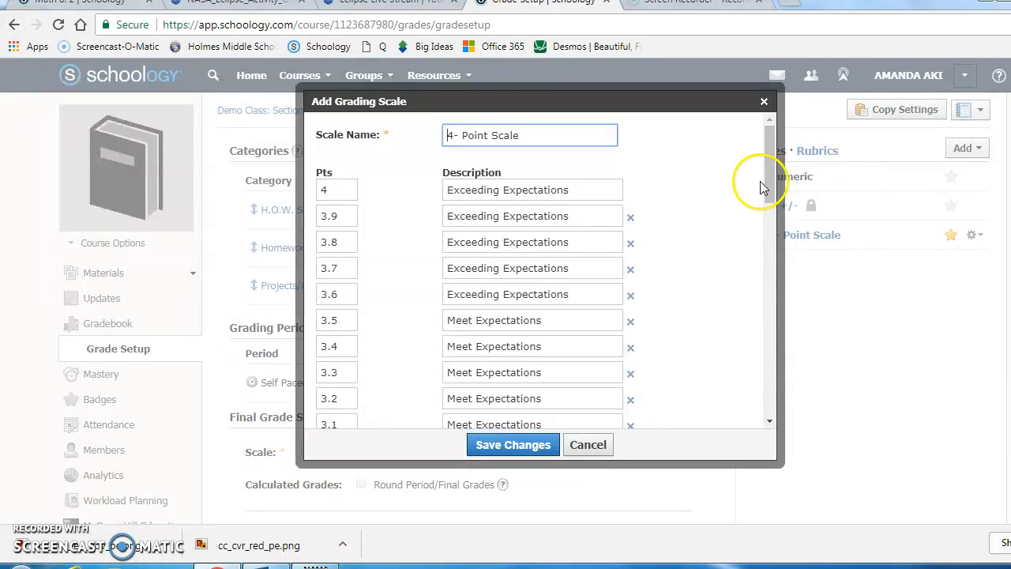
{"action": "left_click_drag", "start_coordinate": [770, 177], "coordinate": [771, 180]}
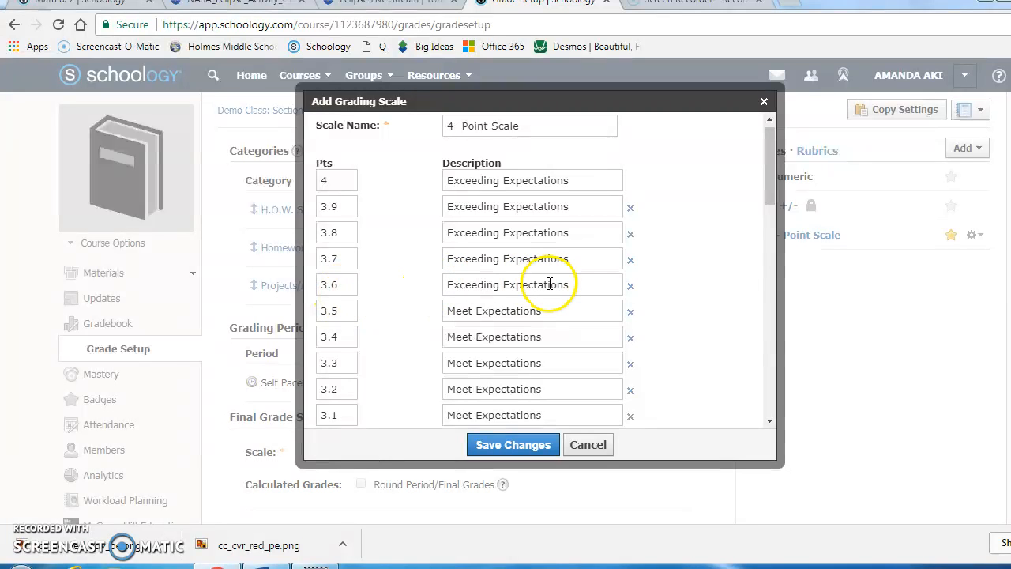
{"action": "left_click_drag", "start_coordinate": [771, 188], "coordinate": [777, 216]}
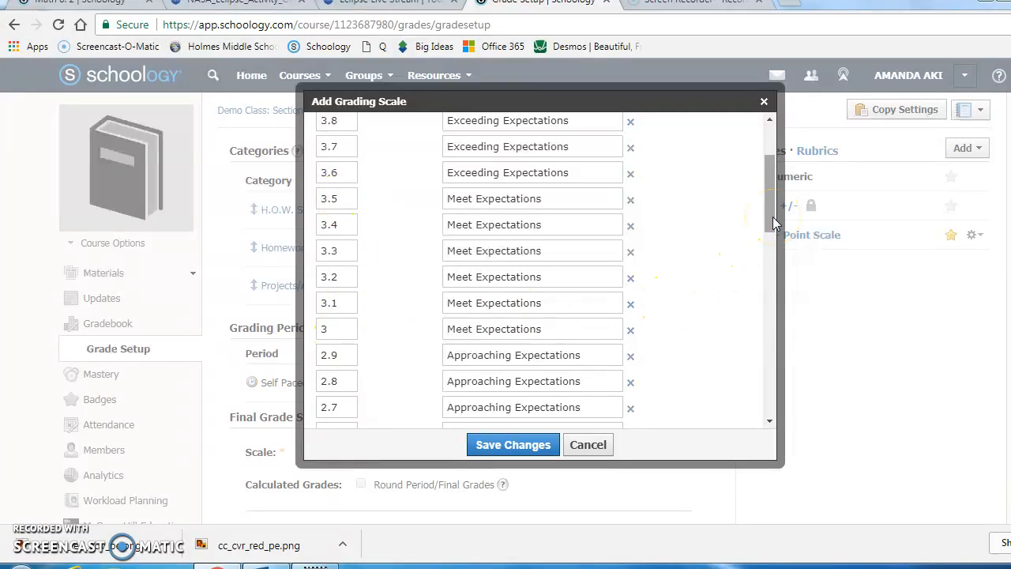
{"action": "left_click_drag", "start_coordinate": [772, 216], "coordinate": [780, 273]}
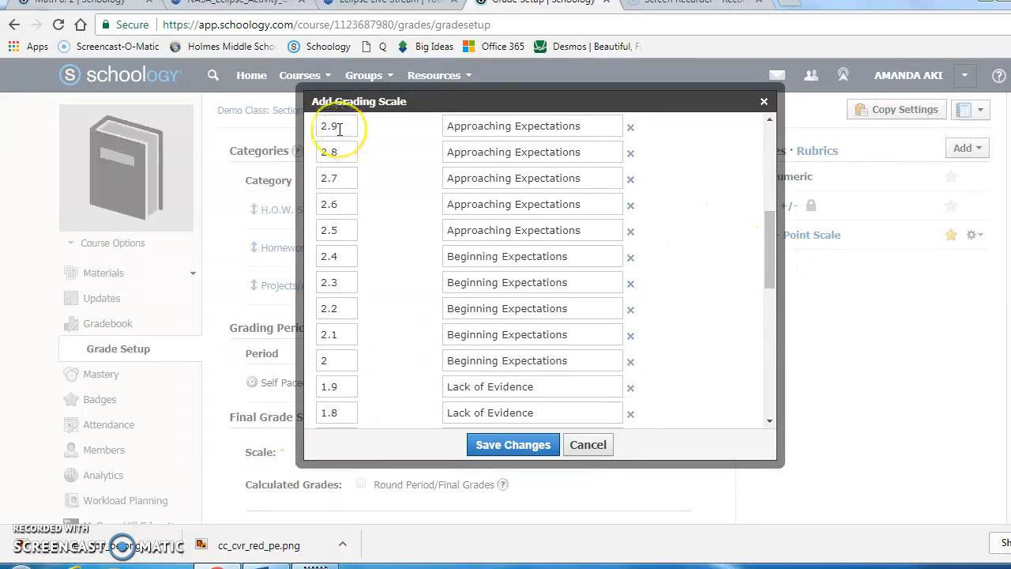
{"action": "left_click", "coordinate": [340, 253]}
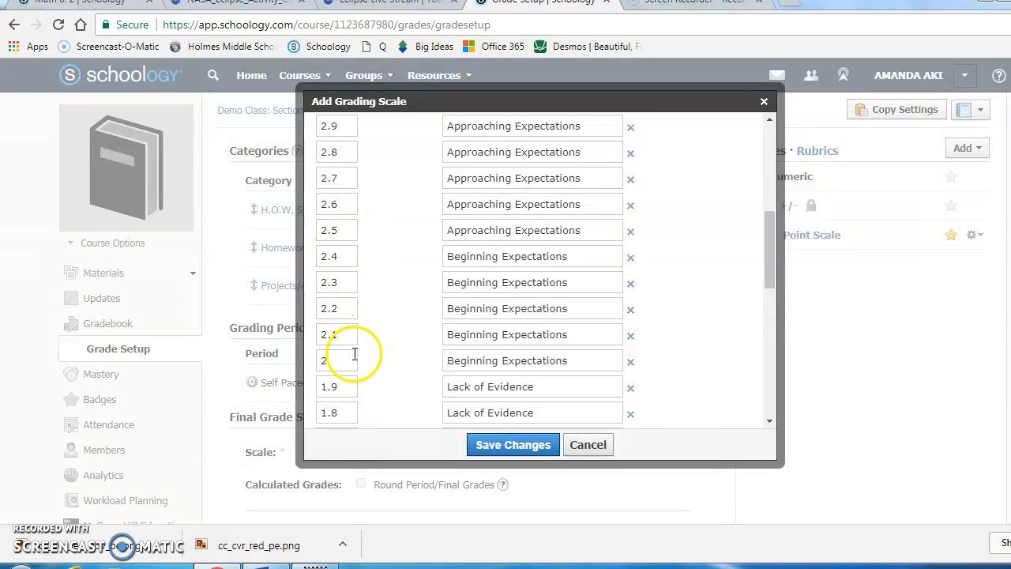
{"action": "left_click_drag", "start_coordinate": [776, 275], "coordinate": [745, 187]}
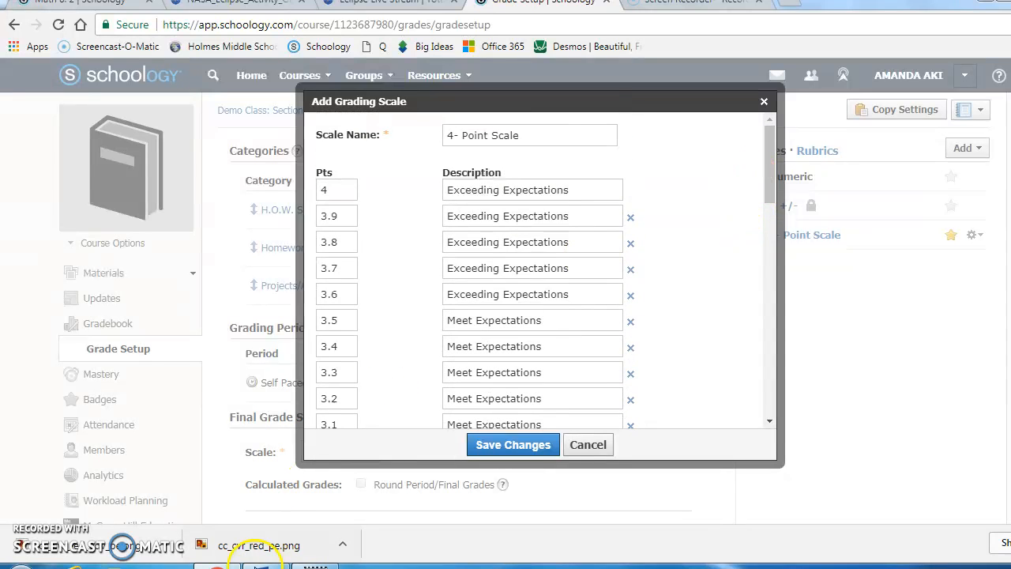
- Check the competency and letter grade chart in Word, return to Schoology and save the 4-Point Scale
{"action": "left_click", "coordinate": [268, 566]}
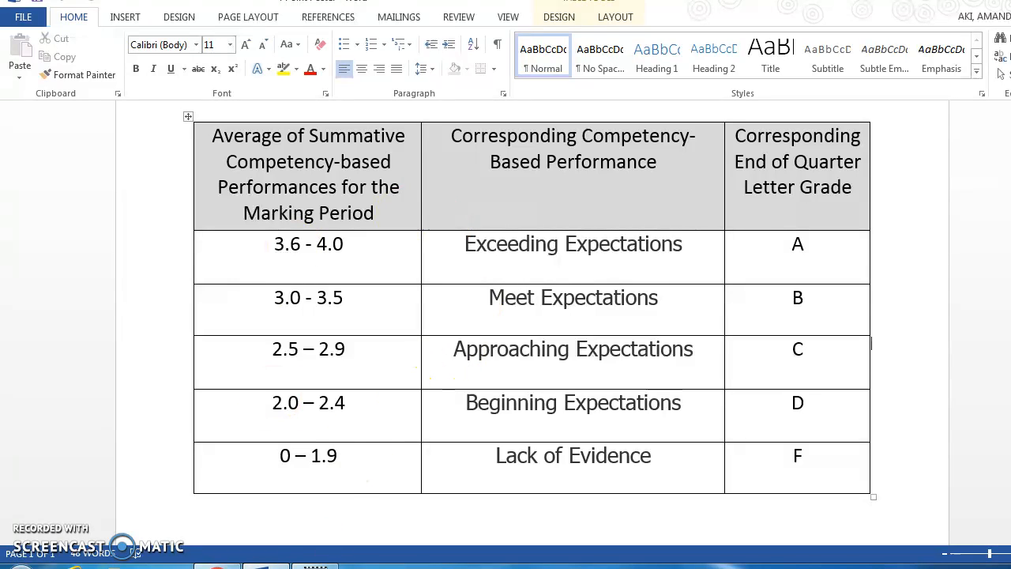
{"action": "left_click", "coordinate": [217, 565]}
{"action": "left_click", "coordinate": [507, 441]}
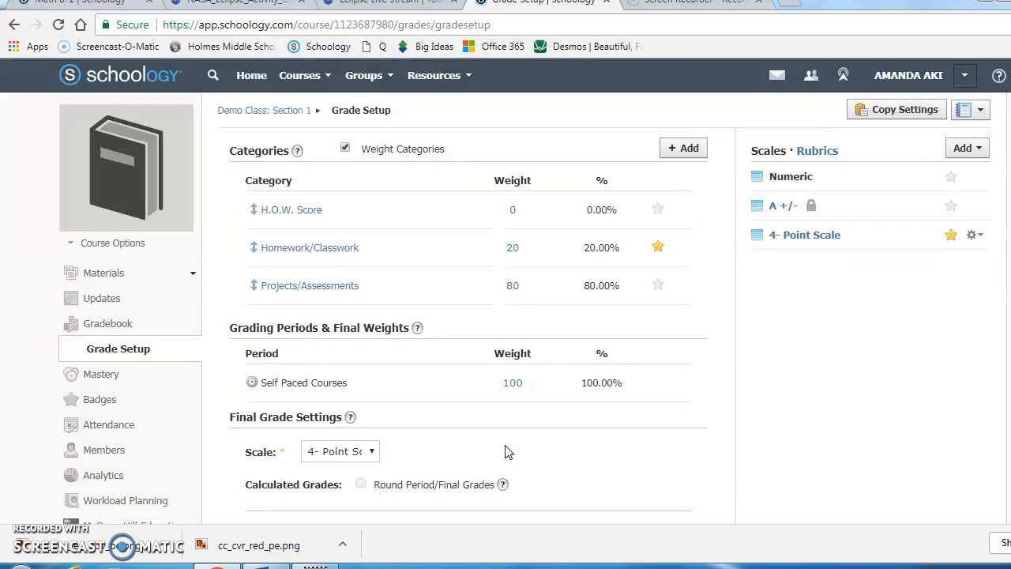
{"action": "left_click", "coordinate": [510, 211]}
{"action": "left_click", "coordinate": [502, 232]}
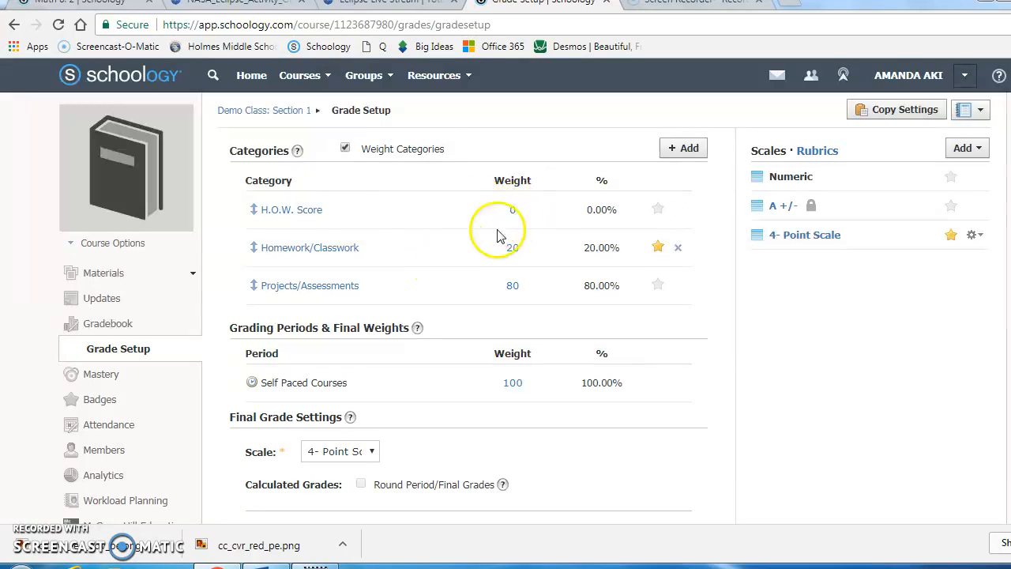
{"action": "left_click", "coordinate": [512, 210]}
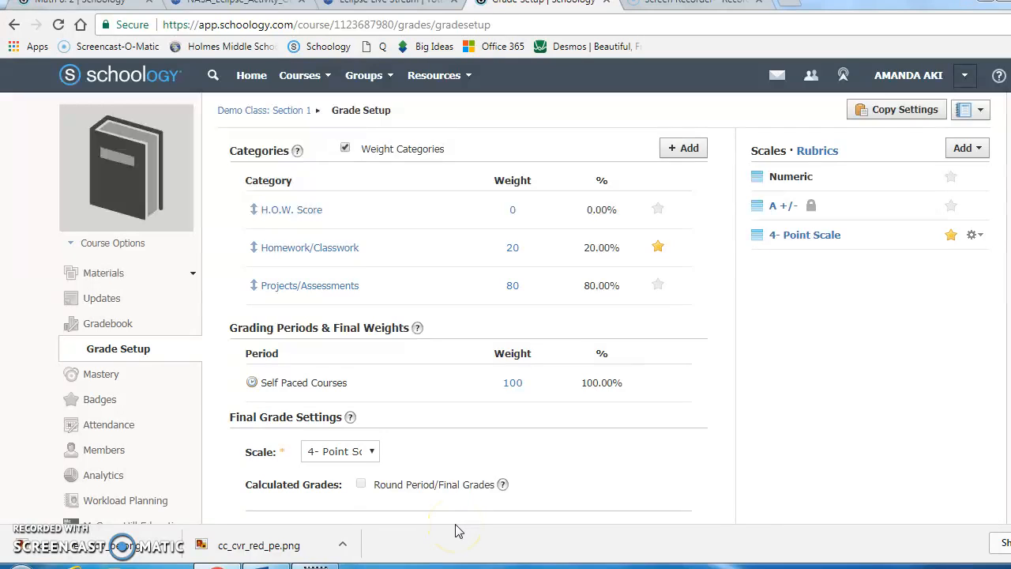
- Copy the demo class's categories, grading scales and rubrics to the Math 8: 2 course
{"action": "left_click", "coordinate": [886, 113]}
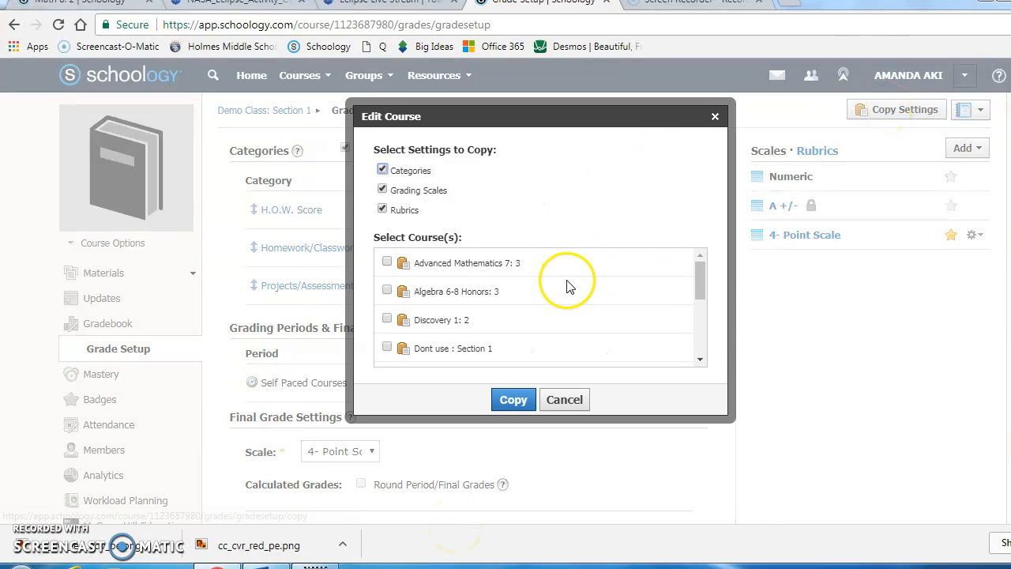
{"action": "left_click_drag", "start_coordinate": [696, 282], "coordinate": [688, 350]}
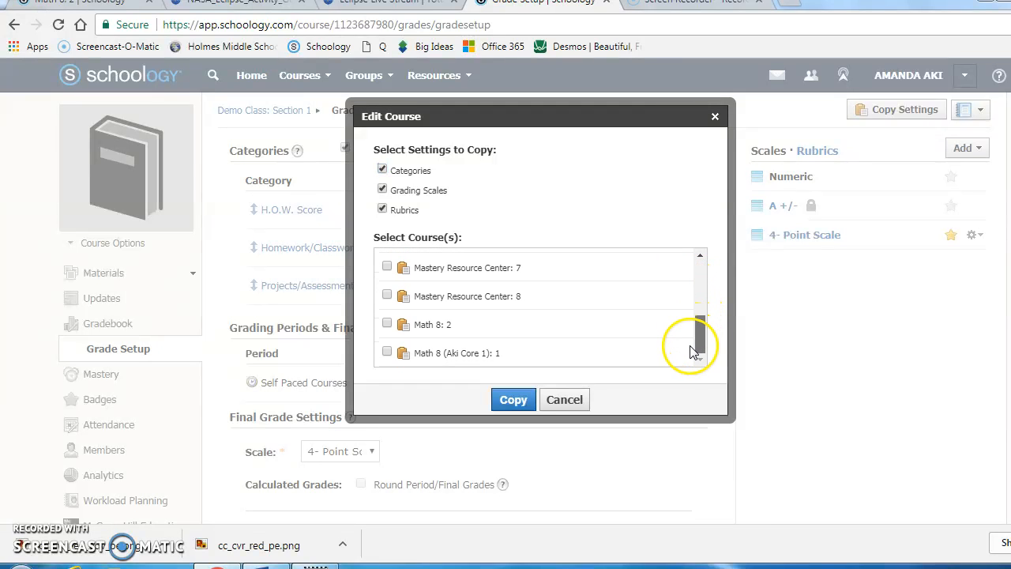
{"action": "left_click", "coordinate": [387, 324]}
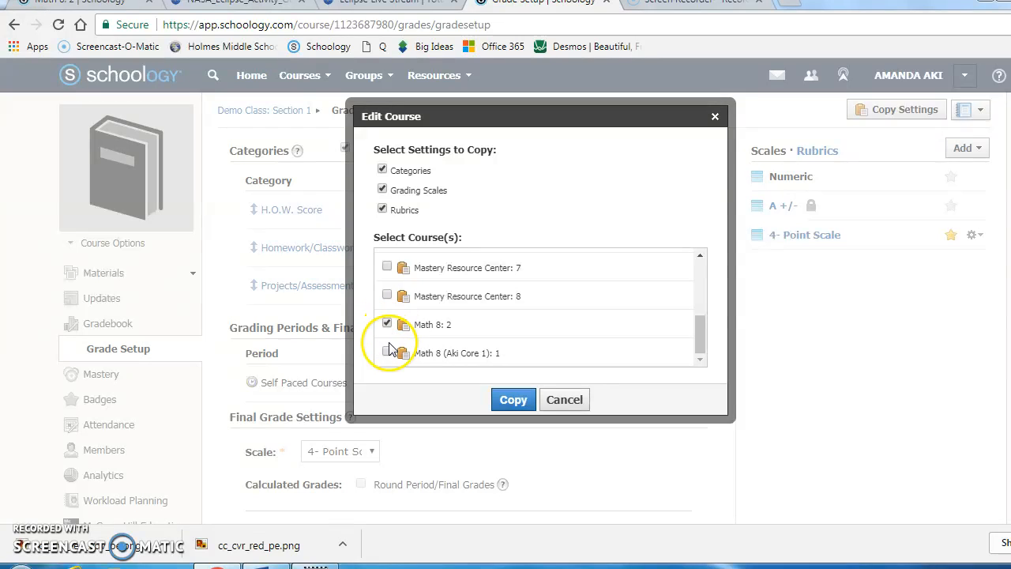
{"action": "left_click", "coordinate": [512, 400]}
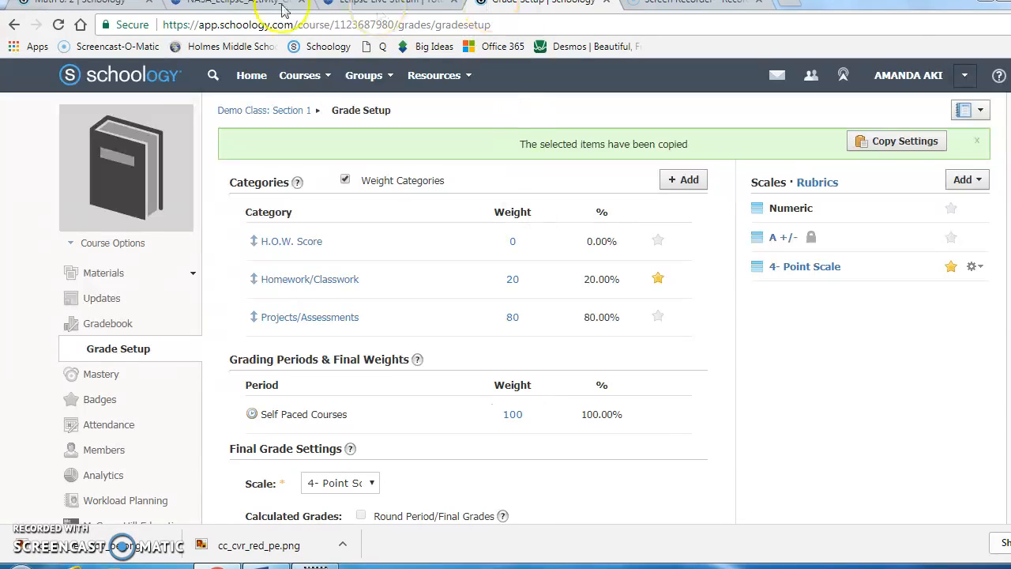
- Rename the section 1 Math 8 course as "8th Math 8" followed by the teacher's surname, and save it
{"action": "left_click", "coordinate": [312, 79]}
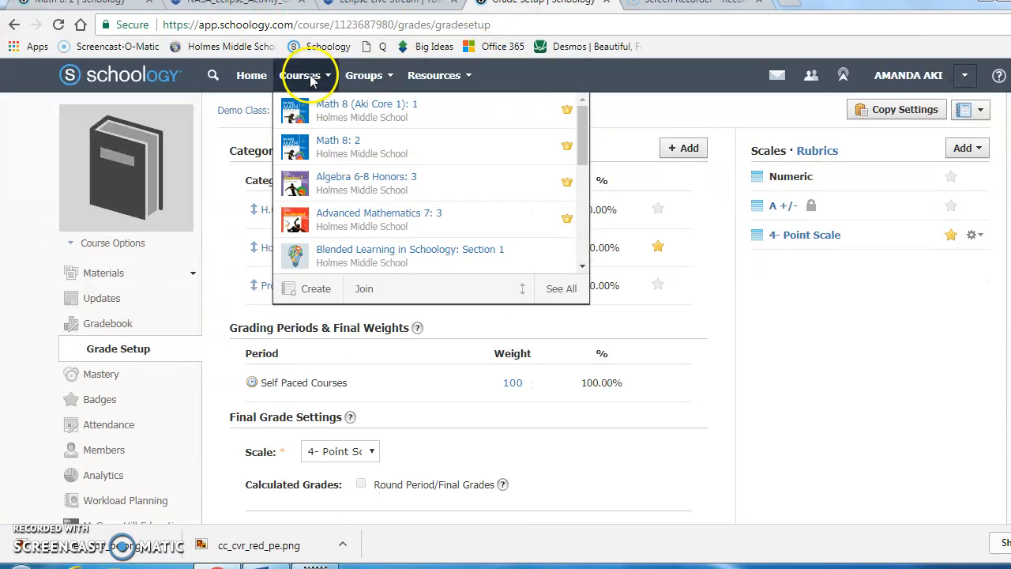
{"action": "left_click", "coordinate": [347, 111]}
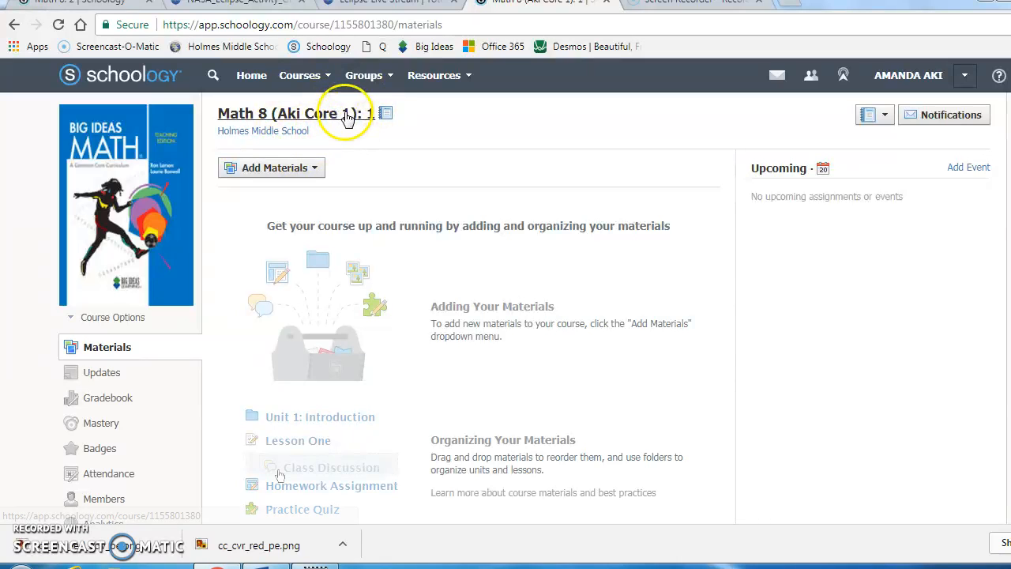
{"action": "left_click", "coordinate": [75, 320]}
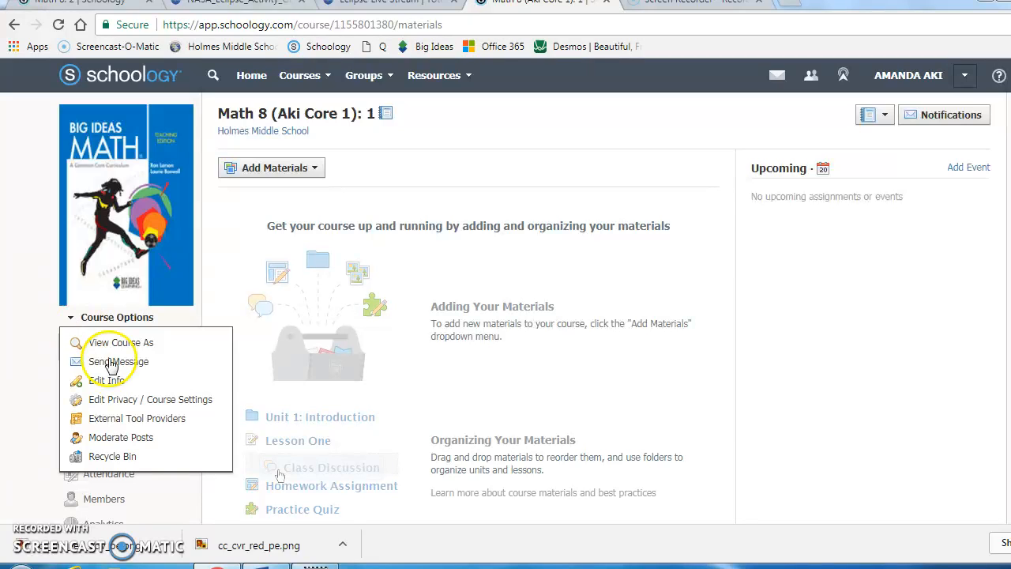
{"action": "left_click", "coordinate": [104, 380]}
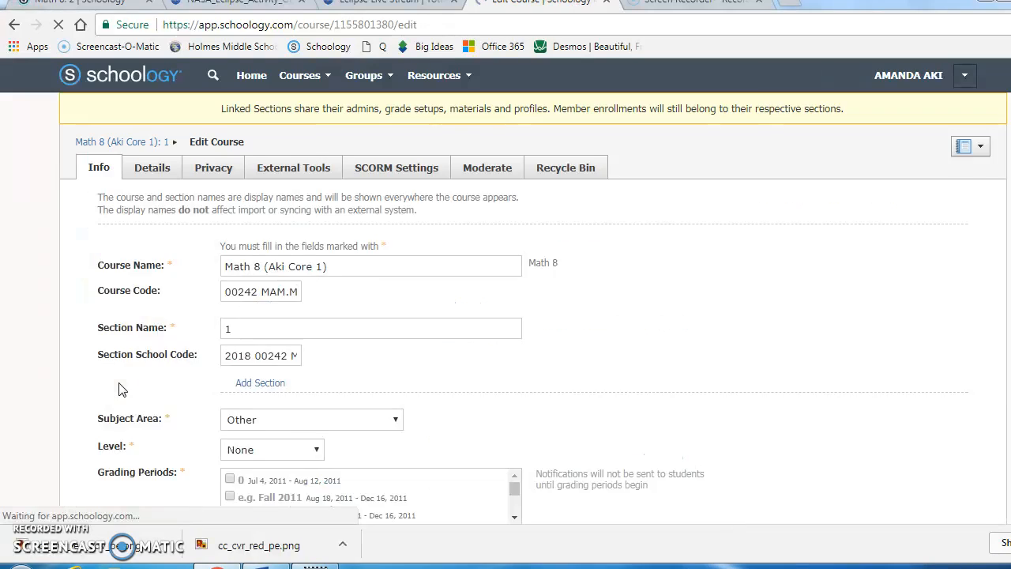
{"action": "left_click_drag", "start_coordinate": [327, 236], "coordinate": [220, 235]}
{"action": "type", "text": "8"}
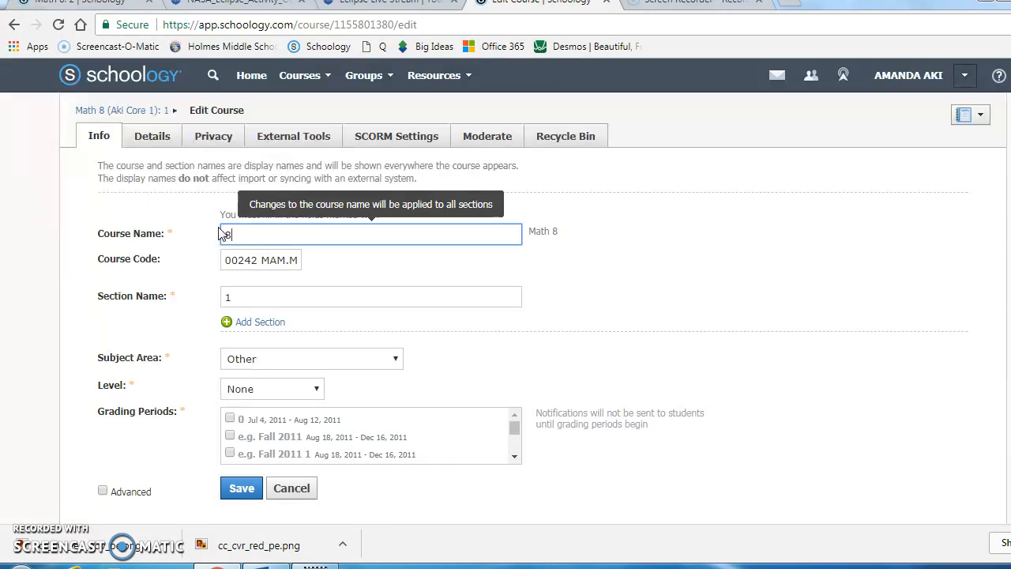
{"action": "type", "text": "th Math 8 Aki"}
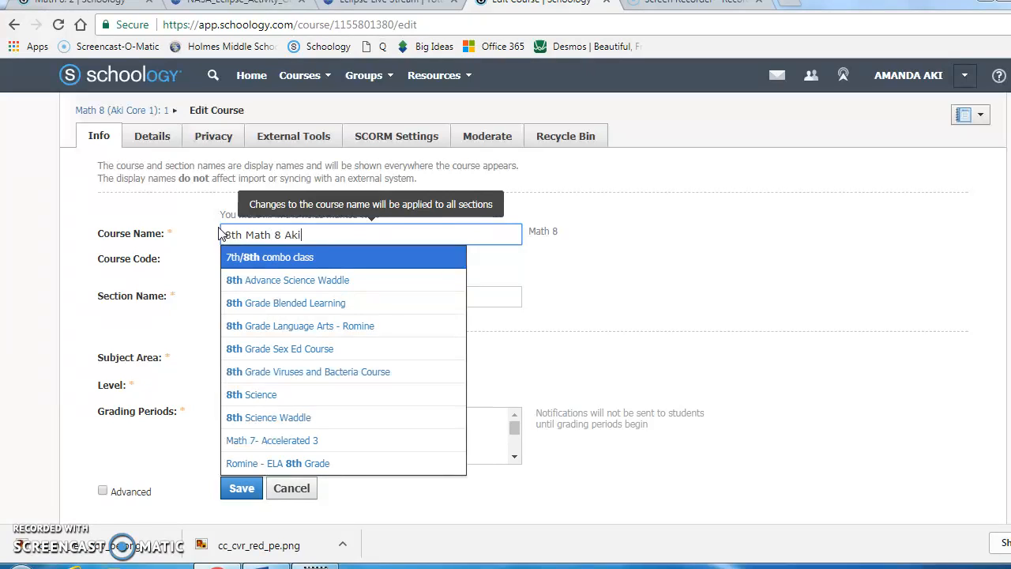
{"action": "left_click", "coordinate": [708, 249]}
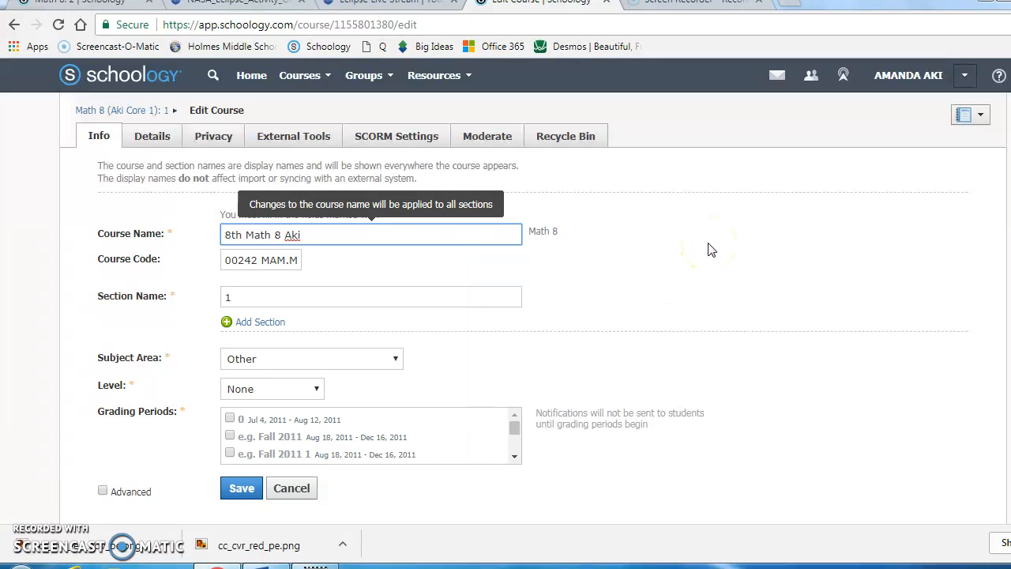
{"action": "left_click", "coordinate": [241, 487]}
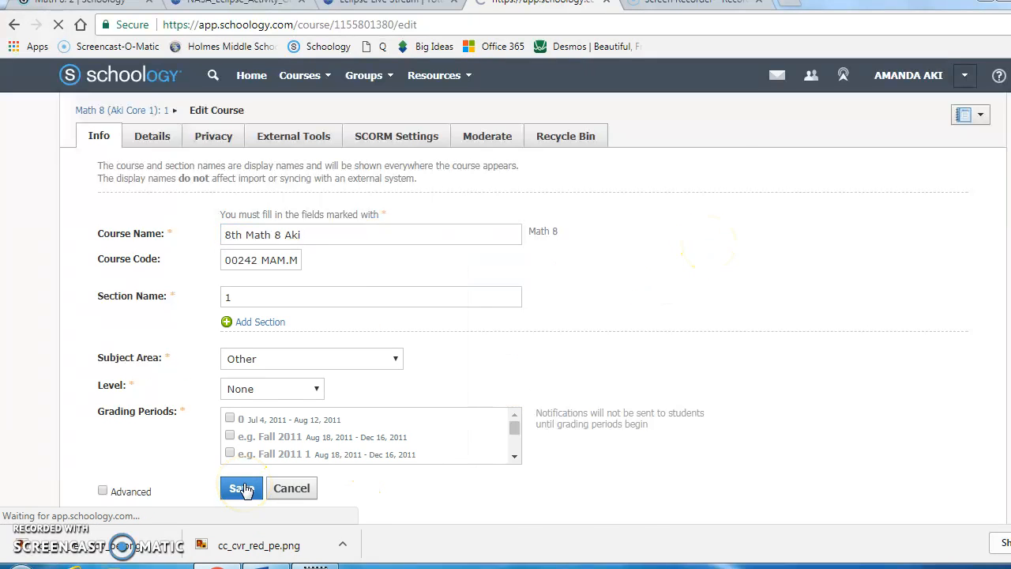
- Rename the Math 8: 2 course as "8th Grade Math 8" followed by the teacher's surname, and save it
{"action": "left_click", "coordinate": [291, 79]}
{"action": "left_click", "coordinate": [351, 150]}
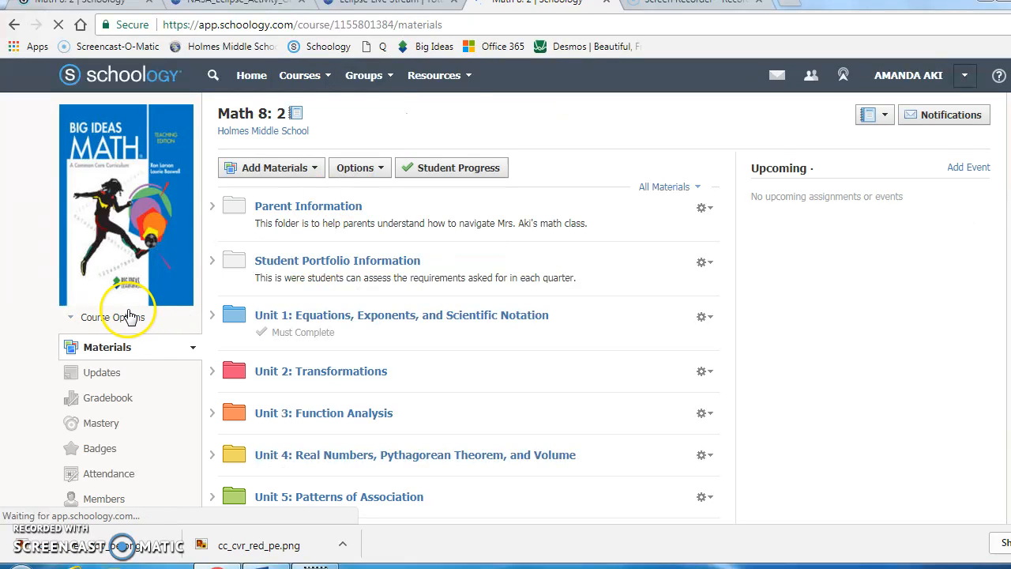
{"action": "left_click", "coordinate": [119, 317]}
{"action": "left_click", "coordinate": [134, 379]}
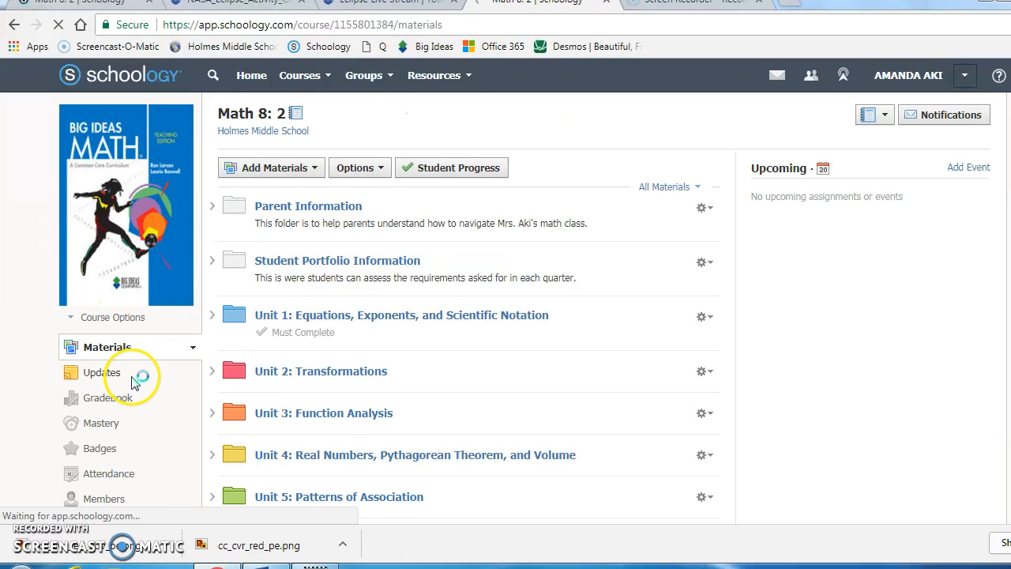
{"action": "left_click_drag", "start_coordinate": [270, 229], "coordinate": [225, 233]}
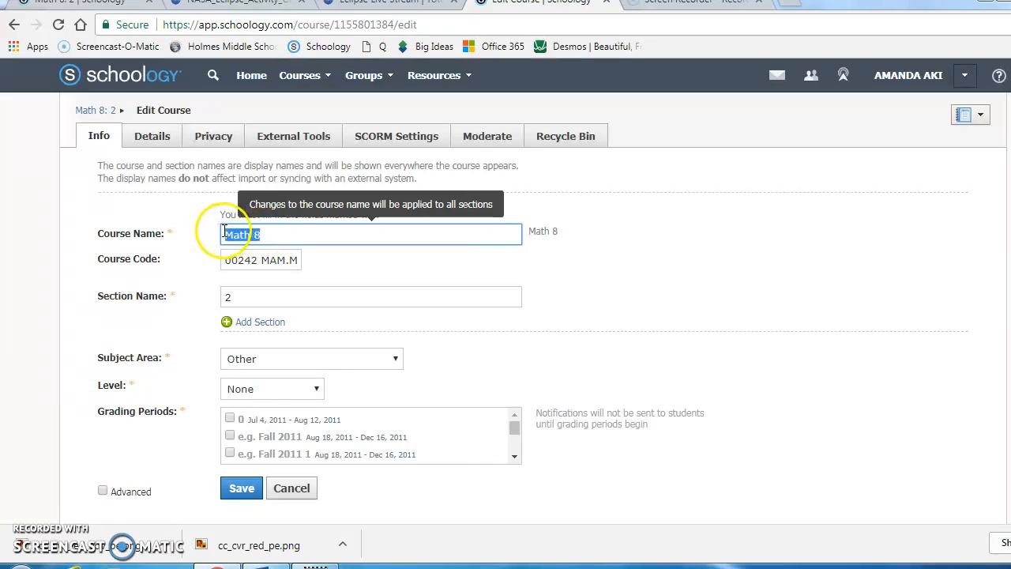
{"action": "type", "text": "8th"}
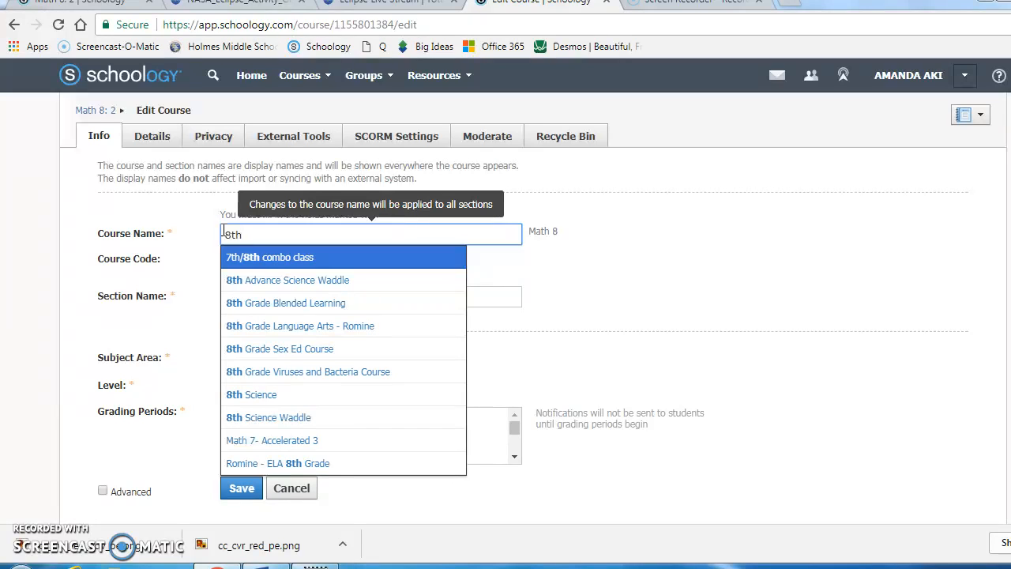
{"action": "type", "text": "Ga"}
{"action": "type", "text": "rade Math 8 Aki"}
{"action": "left_click", "coordinate": [249, 488]}
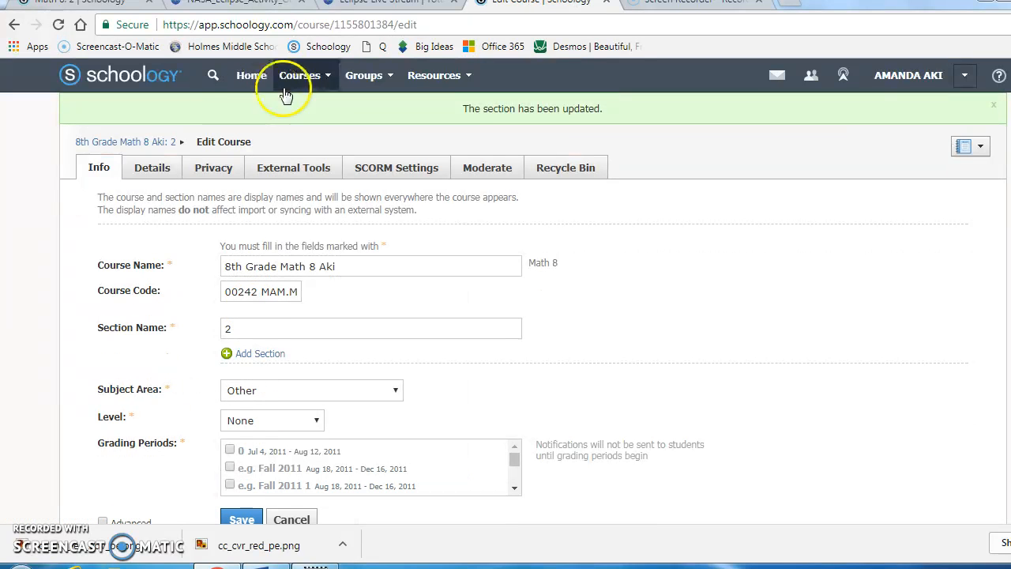
- Insert "Grade" after "8th" in the section 1 Math 8 course name and save the course info
{"action": "left_click", "coordinate": [295, 83]}
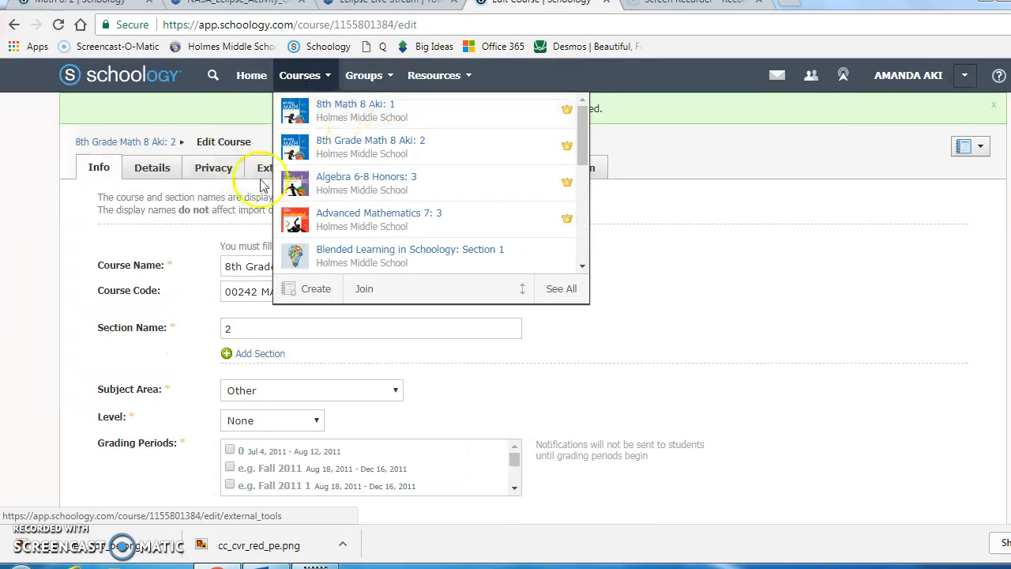
{"action": "left_click", "coordinate": [330, 109]}
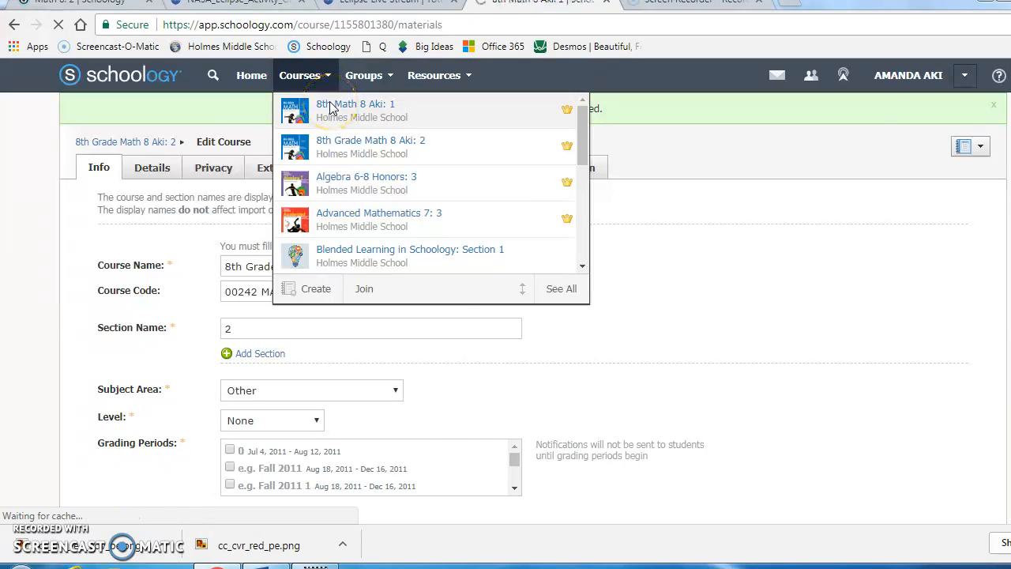
{"action": "left_click", "coordinate": [107, 323]}
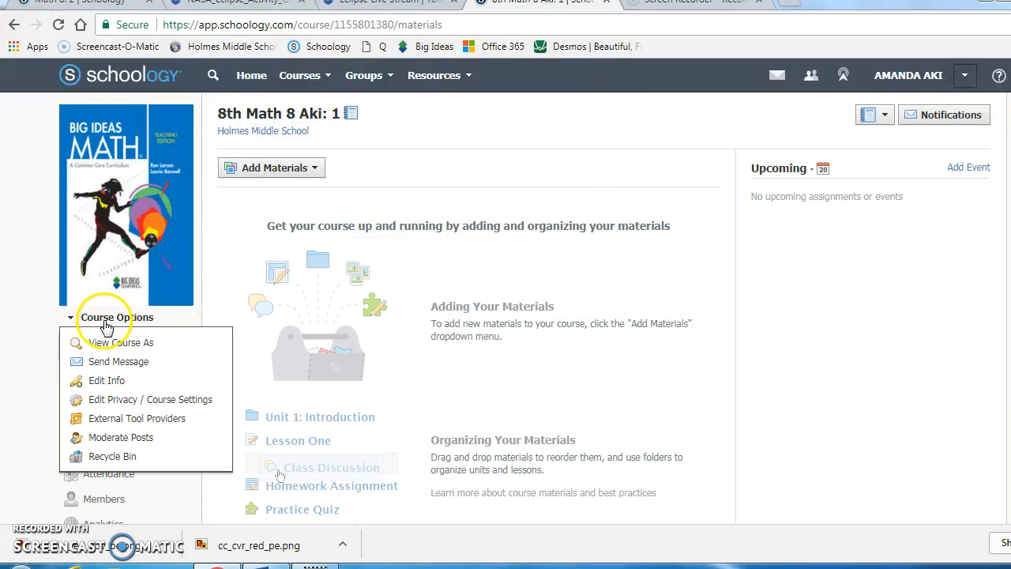
{"action": "left_click", "coordinate": [105, 380]}
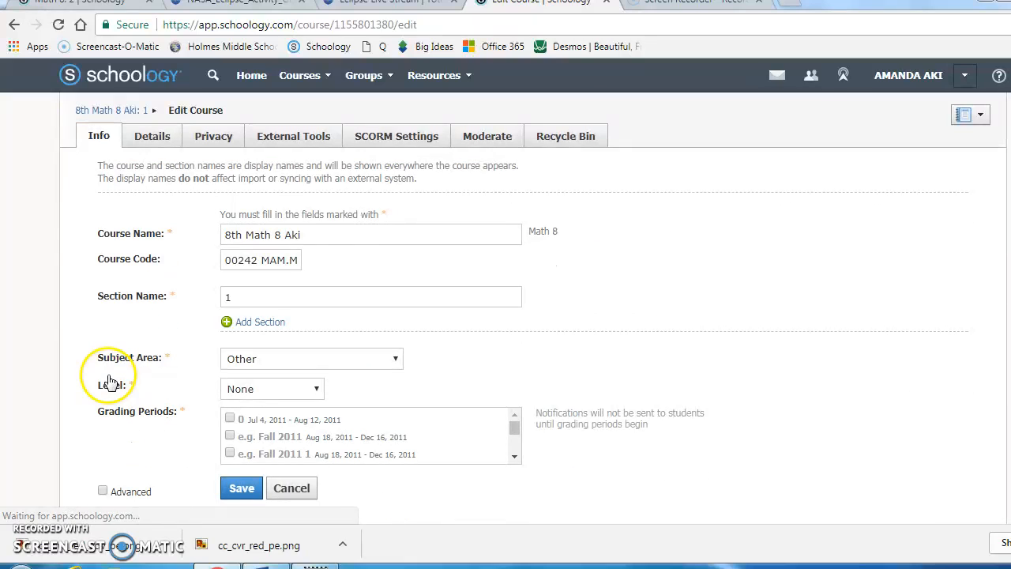
{"action": "left_click", "coordinate": [246, 243]}
{"action": "left_click", "coordinate": [246, 241]}
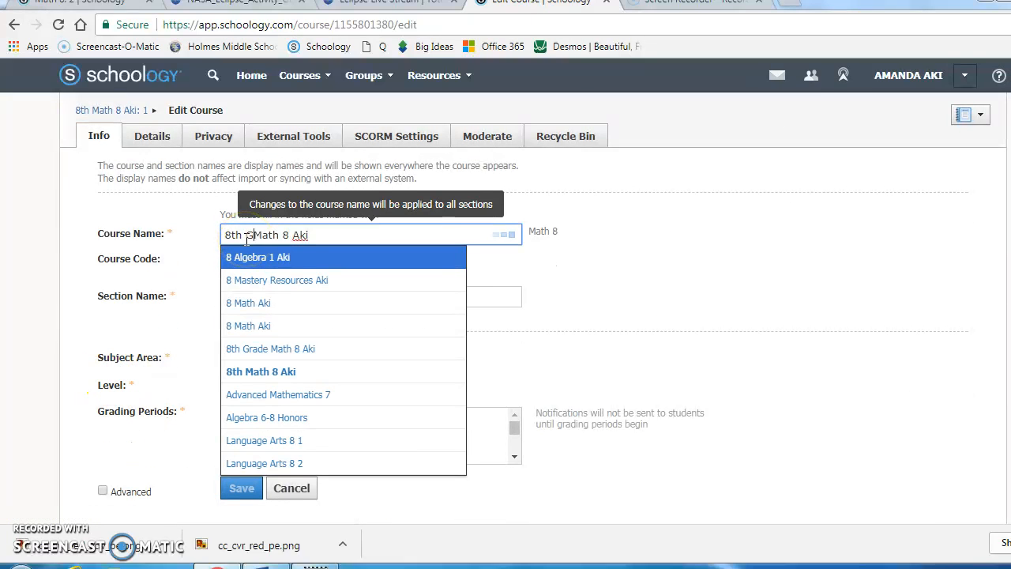
{"action": "type", "text": "Grade"}
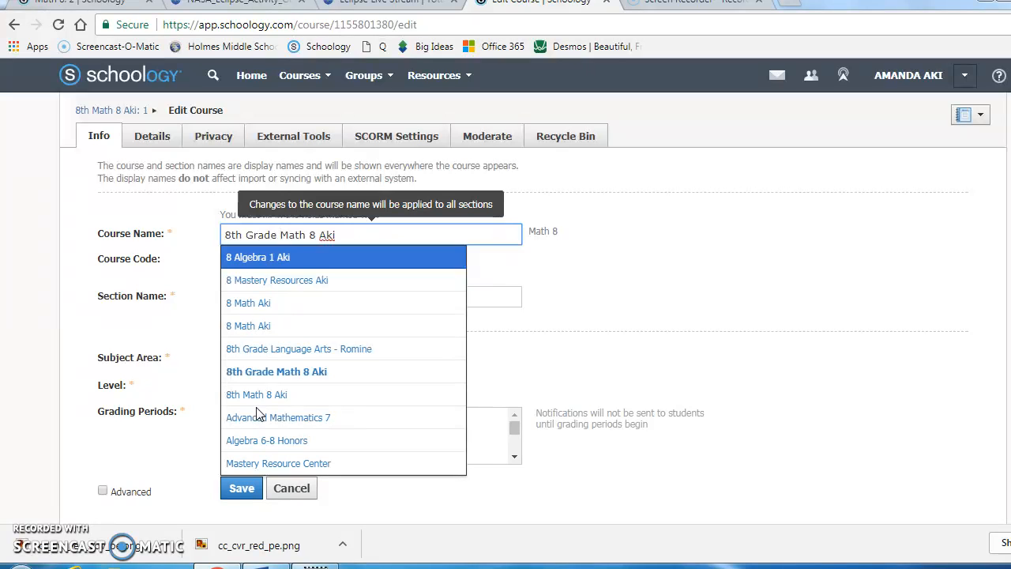
{"action": "left_click", "coordinate": [245, 491]}
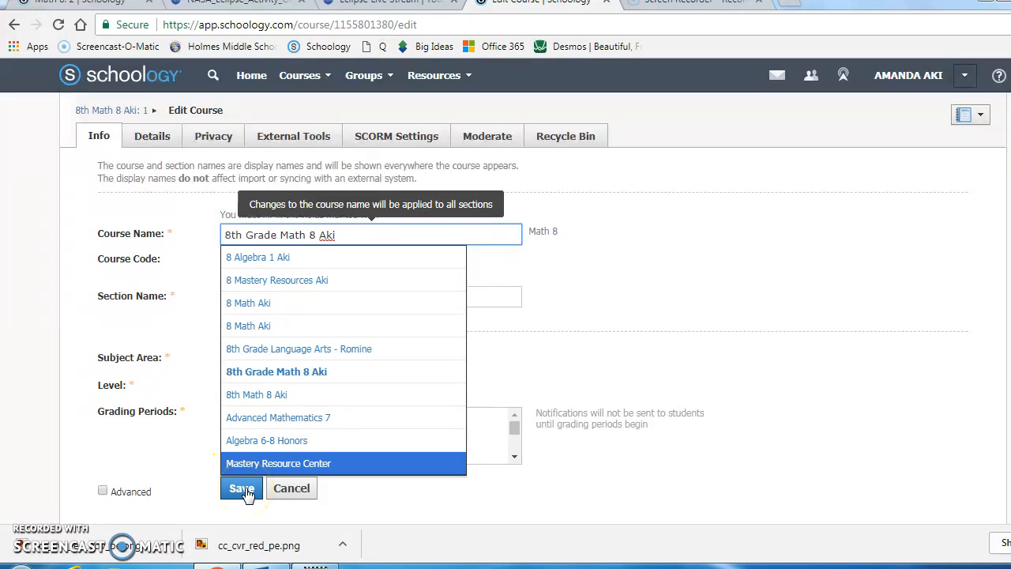